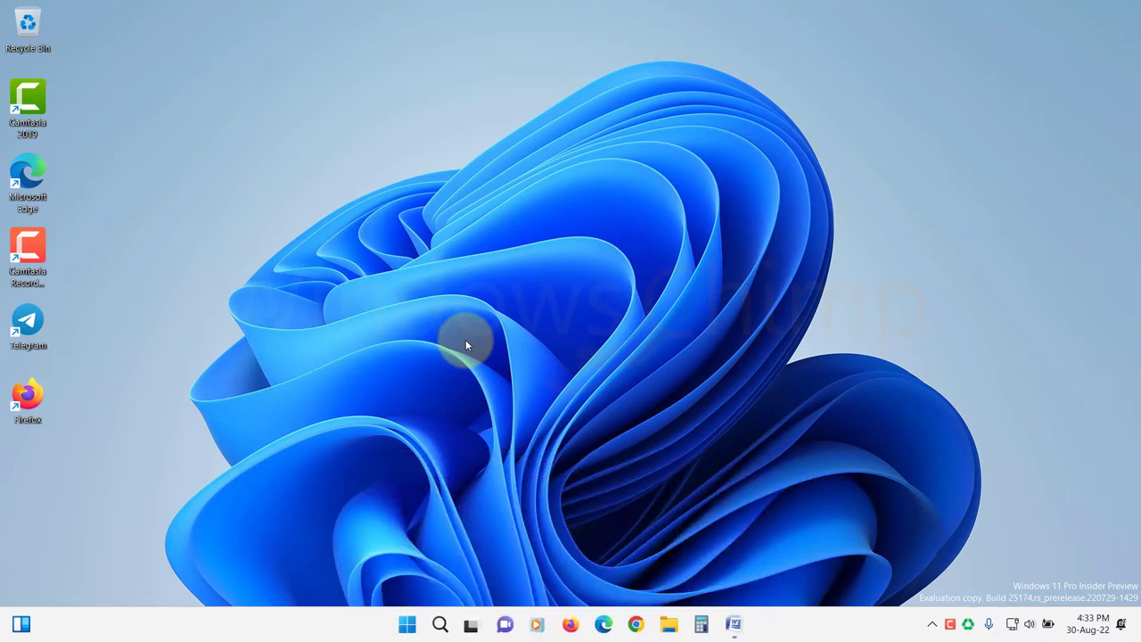
Open Settings from Start and go to the Time & language > Date & time page.
click(406, 626)
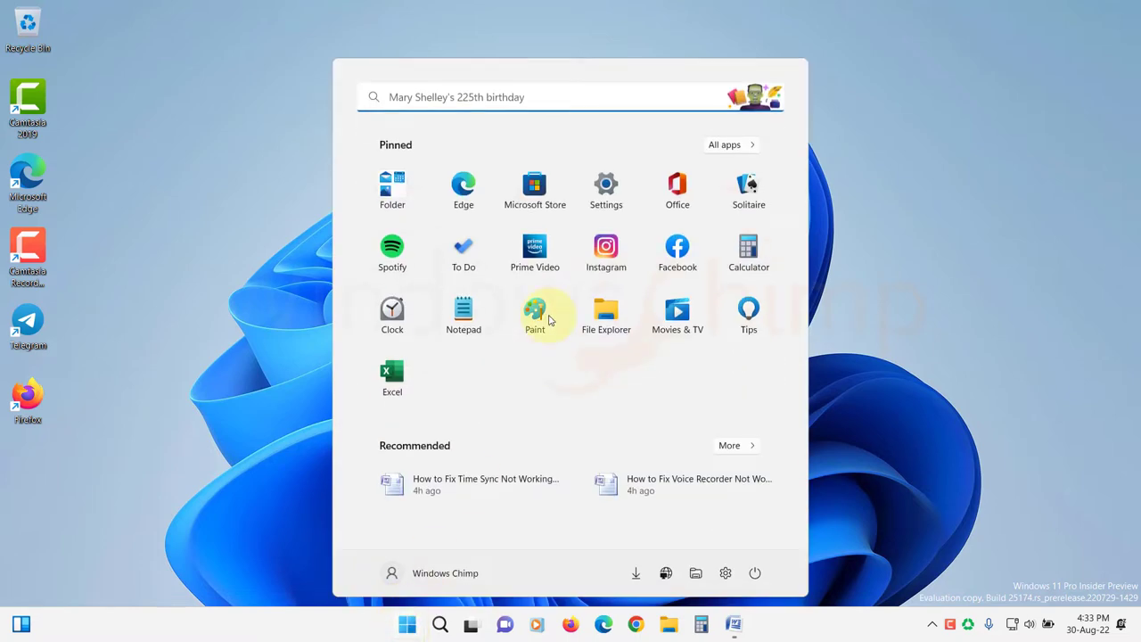
click(603, 192)
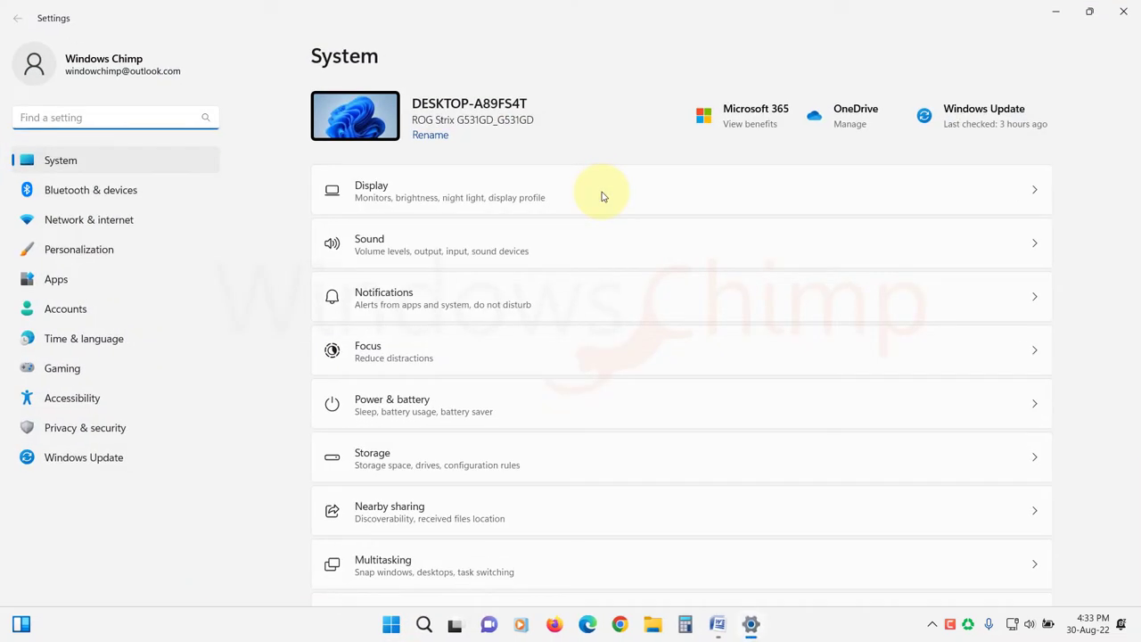
click(75, 347)
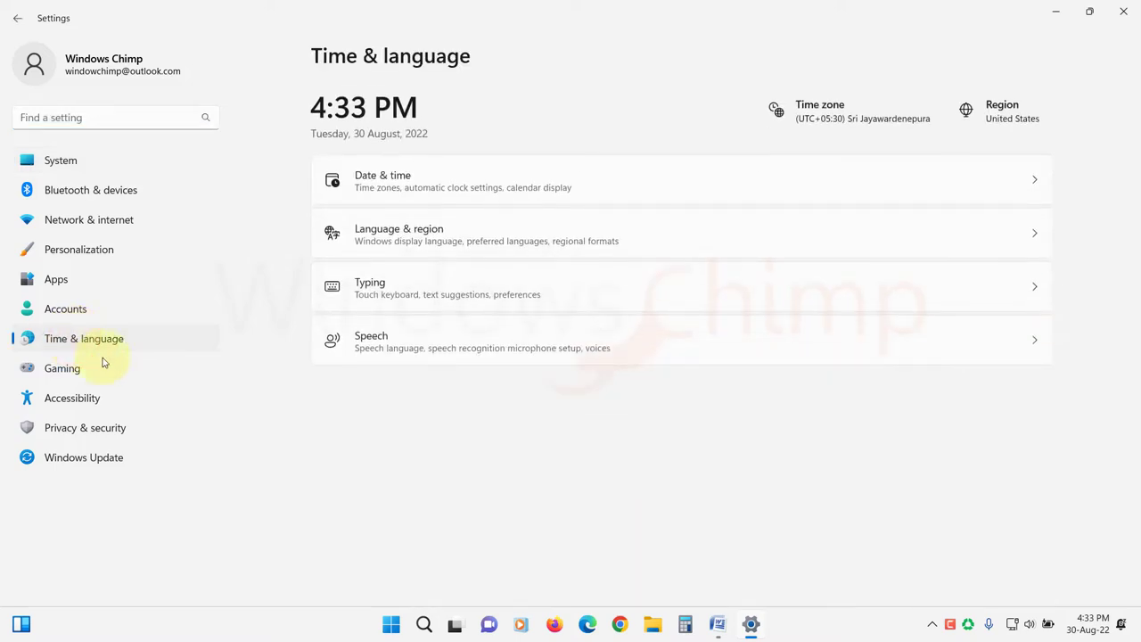
click(488, 180)
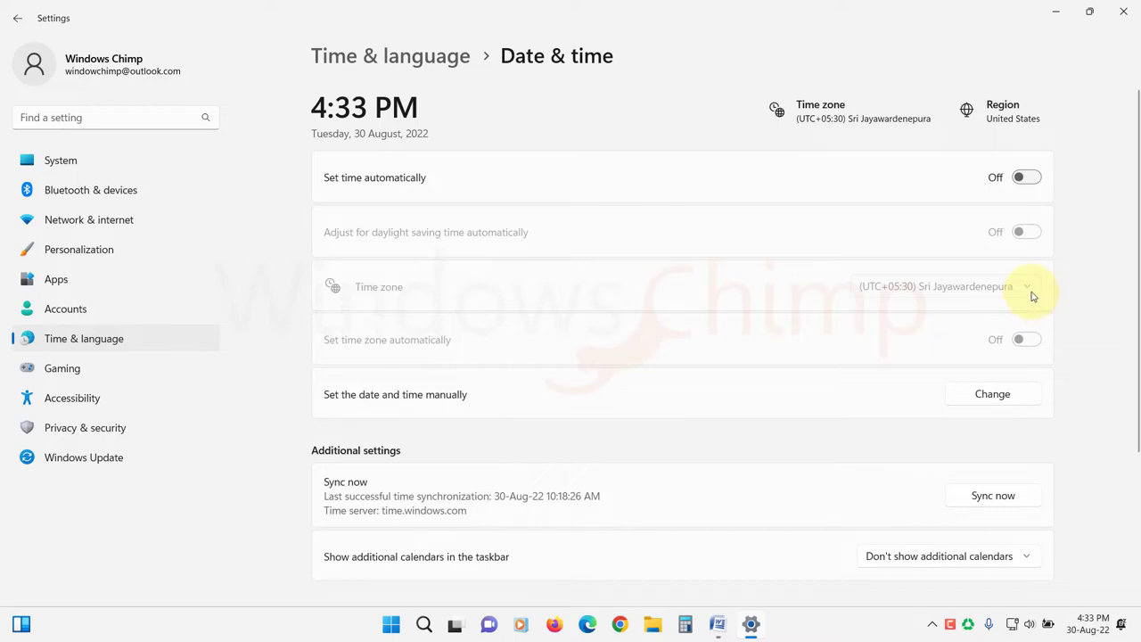
Search for 'control panel' and launch Control Panel.
click(390, 624)
text(control panel)
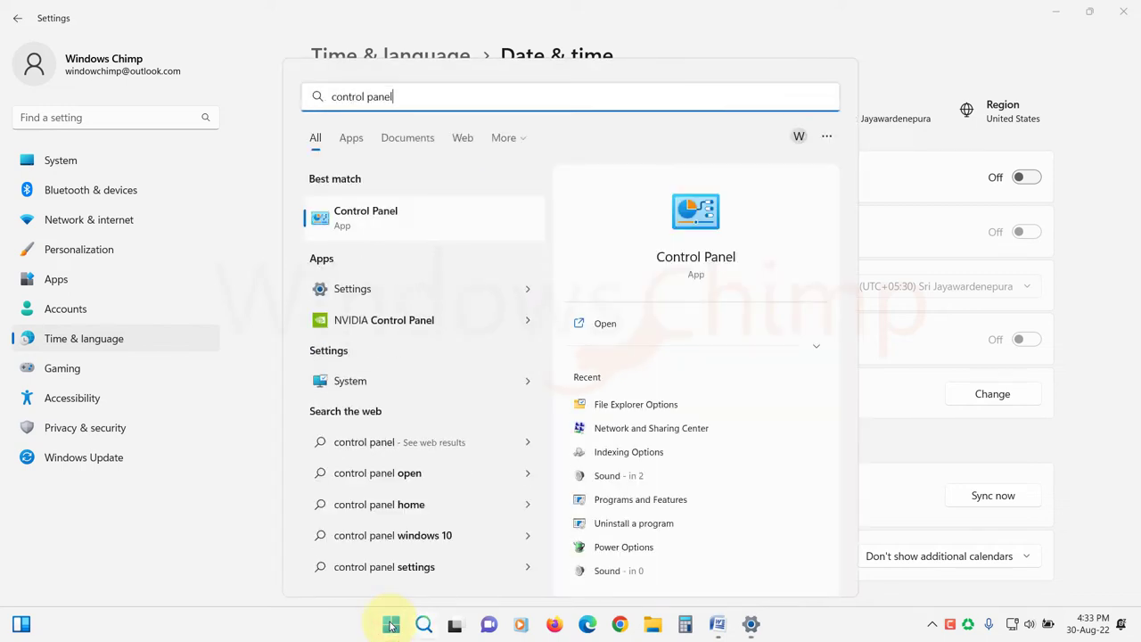
key(Return)
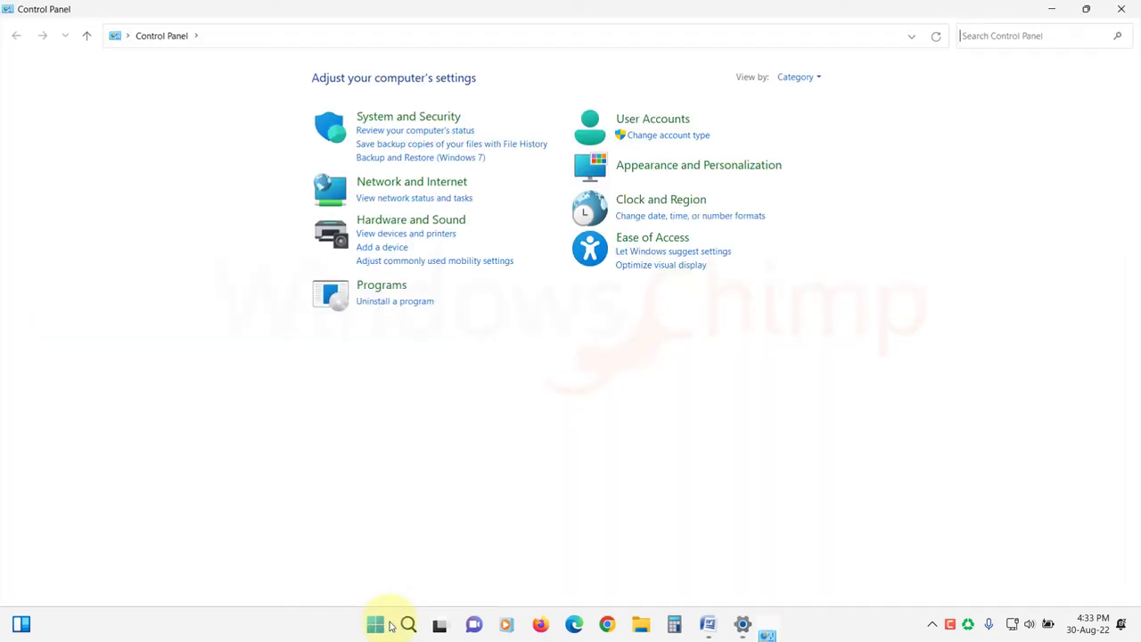
Under Clock and Region, change the time zone to (UTC-08:00) Pacific Time (US & Canada).
click(654, 198)
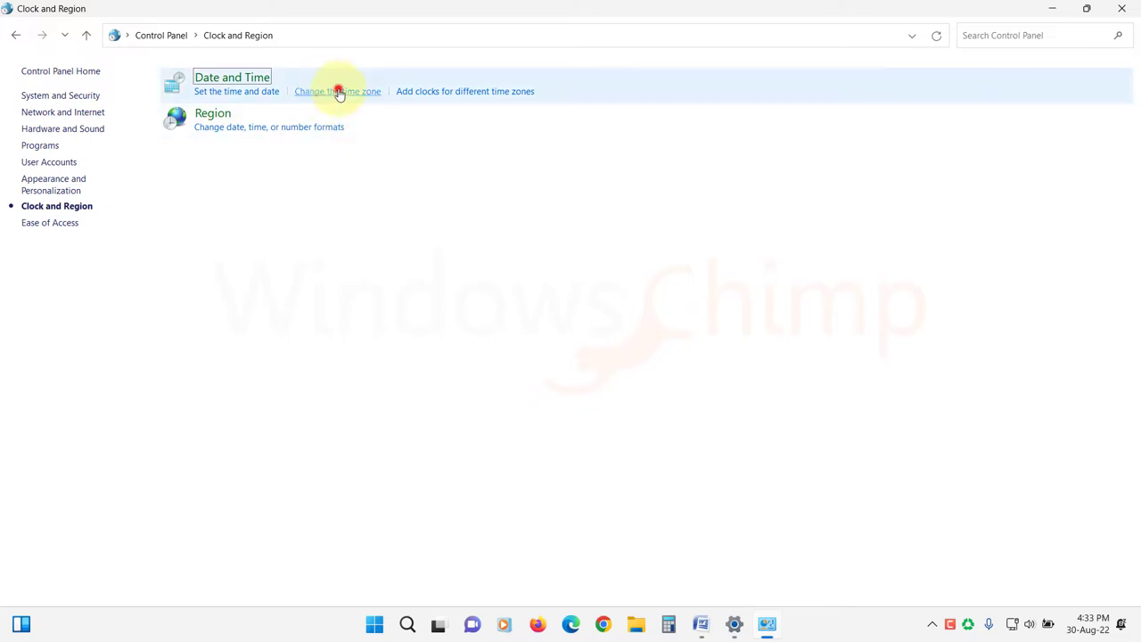
click(338, 94)
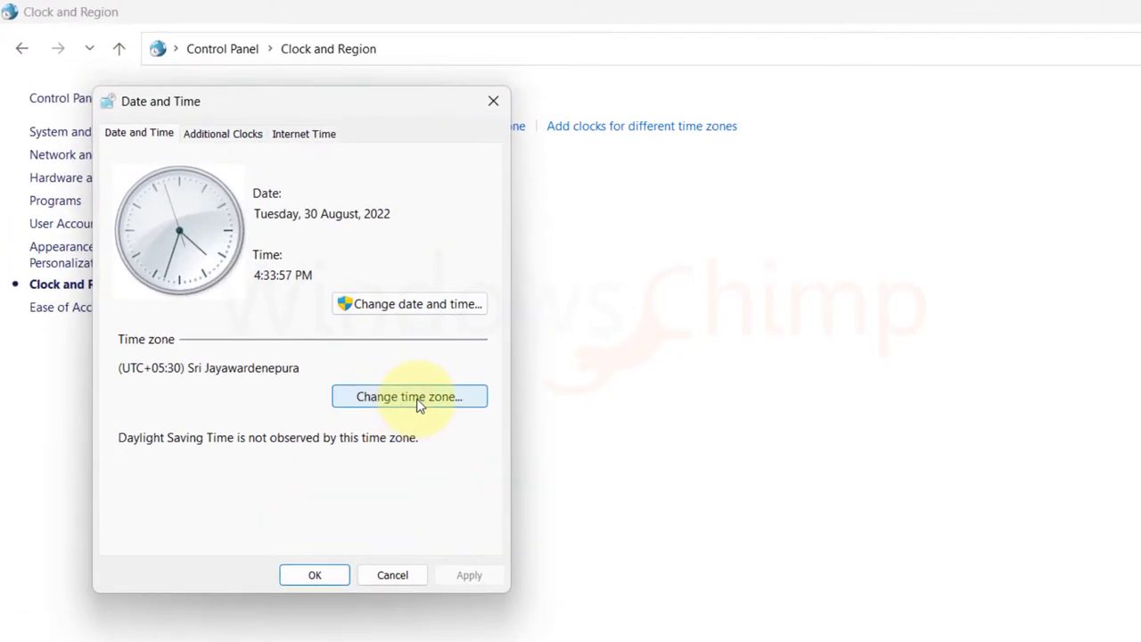
click(416, 396)
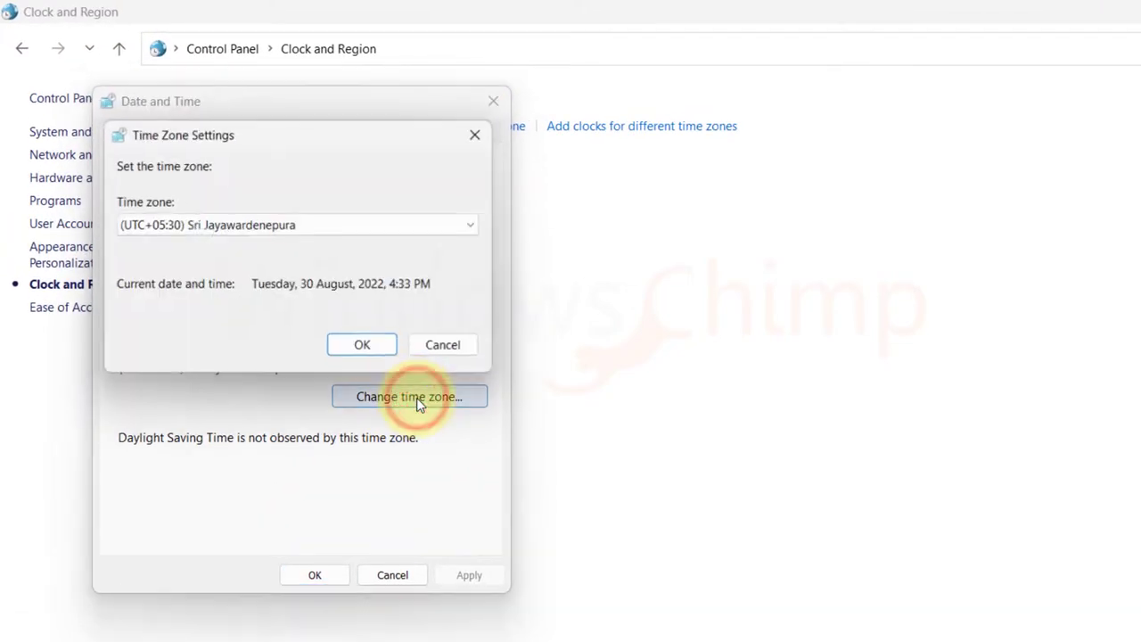
click(355, 234)
drag(471, 575, 479, 627)
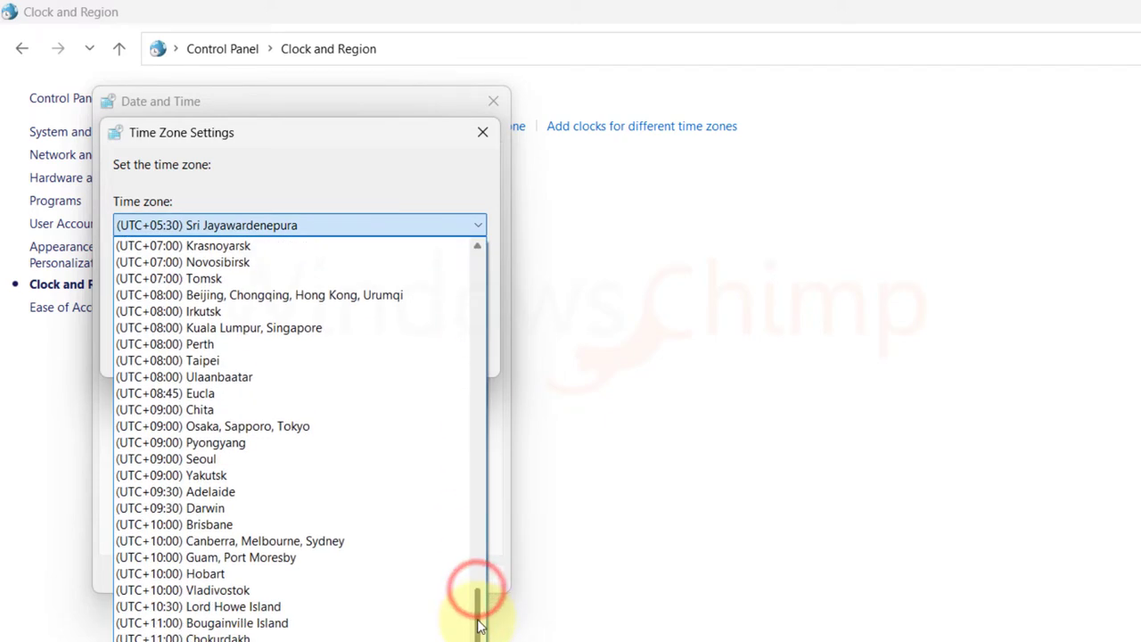
scroll(280, 369, up, 20)
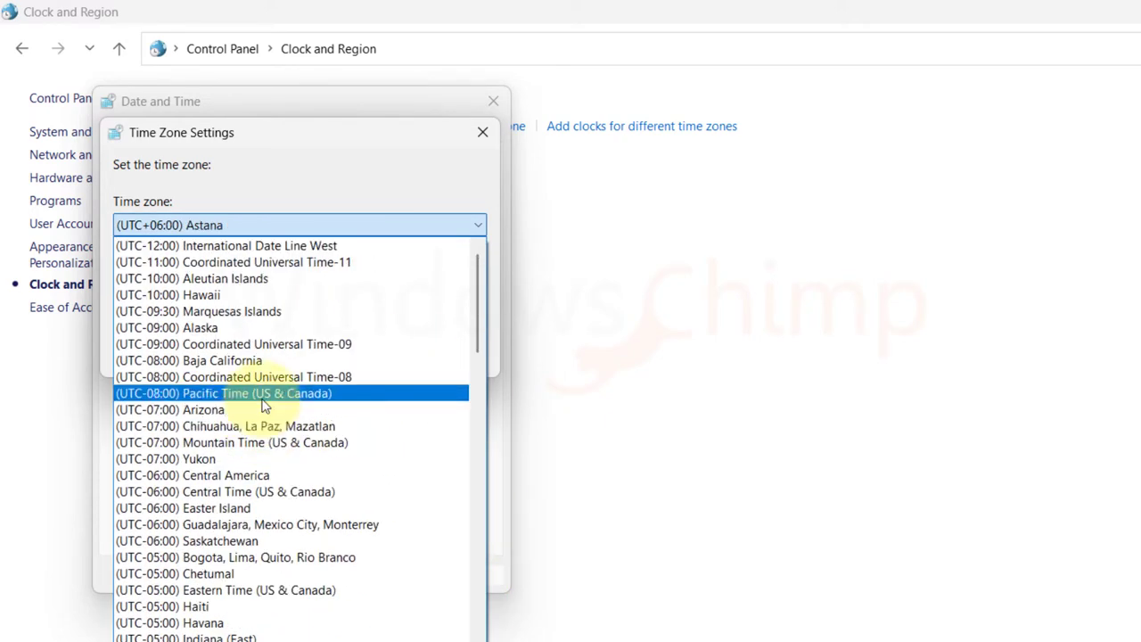
click(264, 397)
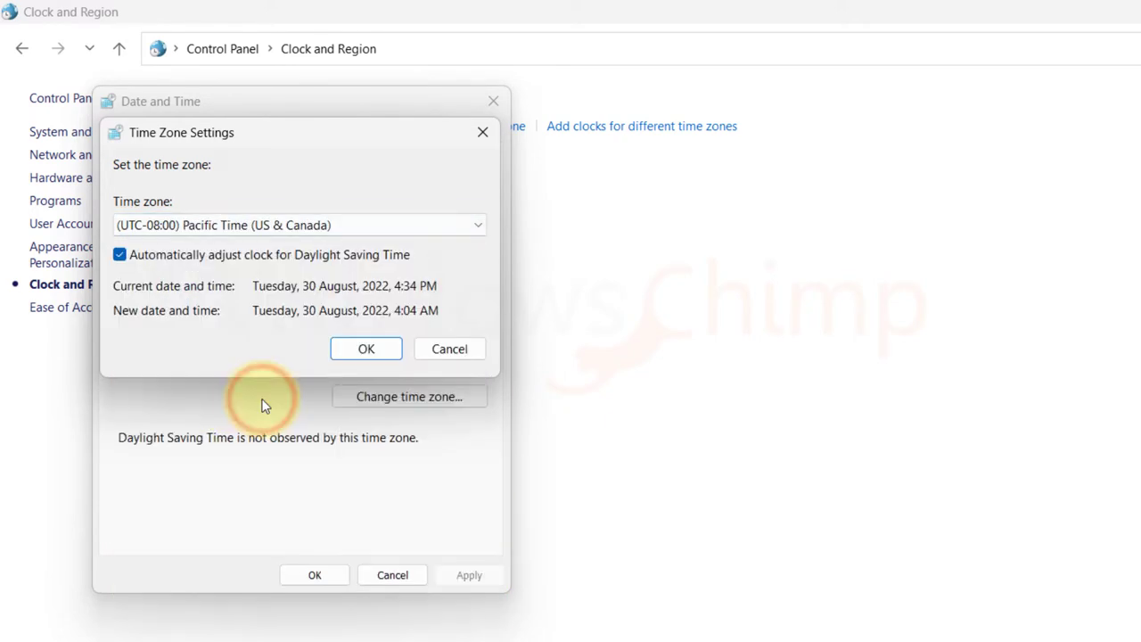
click(375, 350)
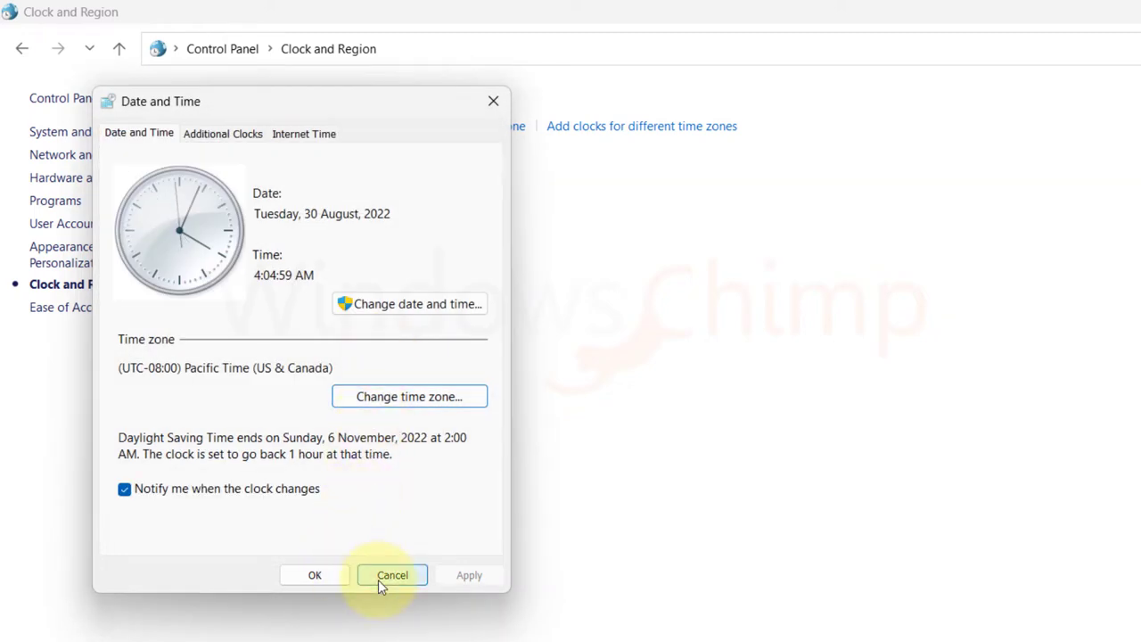
Close the Date and Time dialog, switch Set time automatically On, and sync now.
click(391, 576)
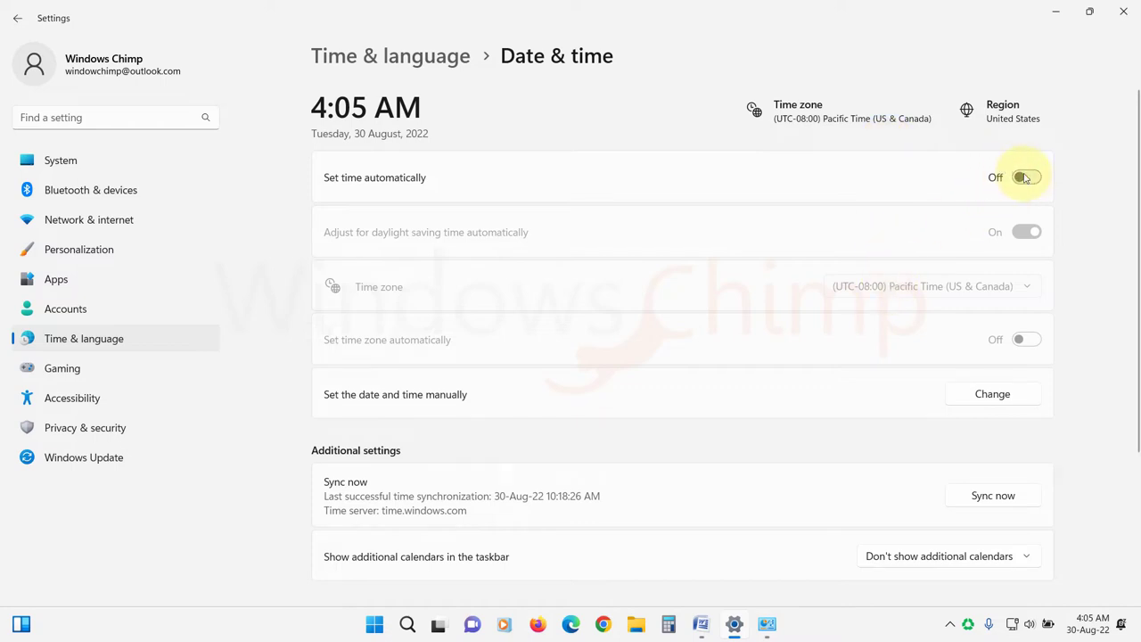
click(1025, 177)
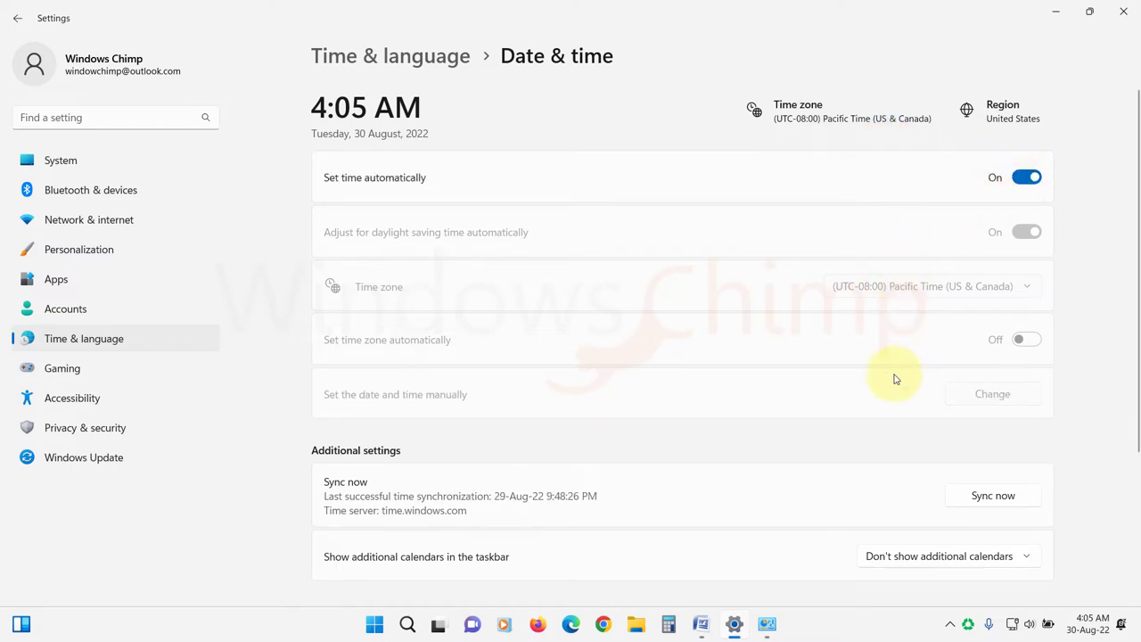
scroll(896, 377, down, 3)
click(996, 343)
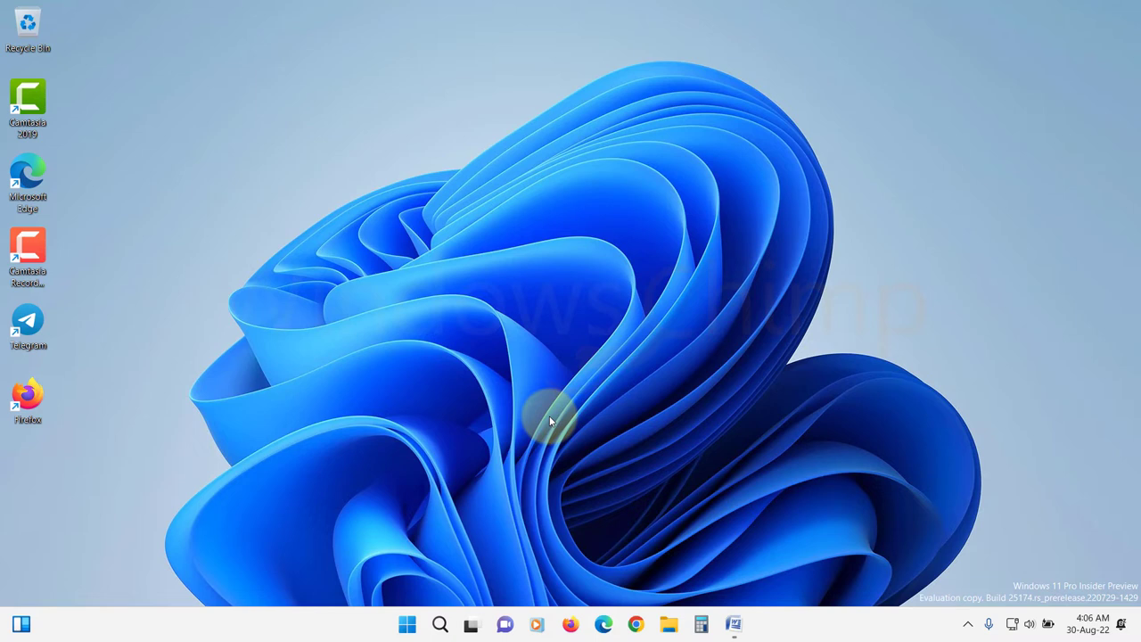
Search for 'services', open the Services app and locate Windows Time.
click(411, 626)
text(services)
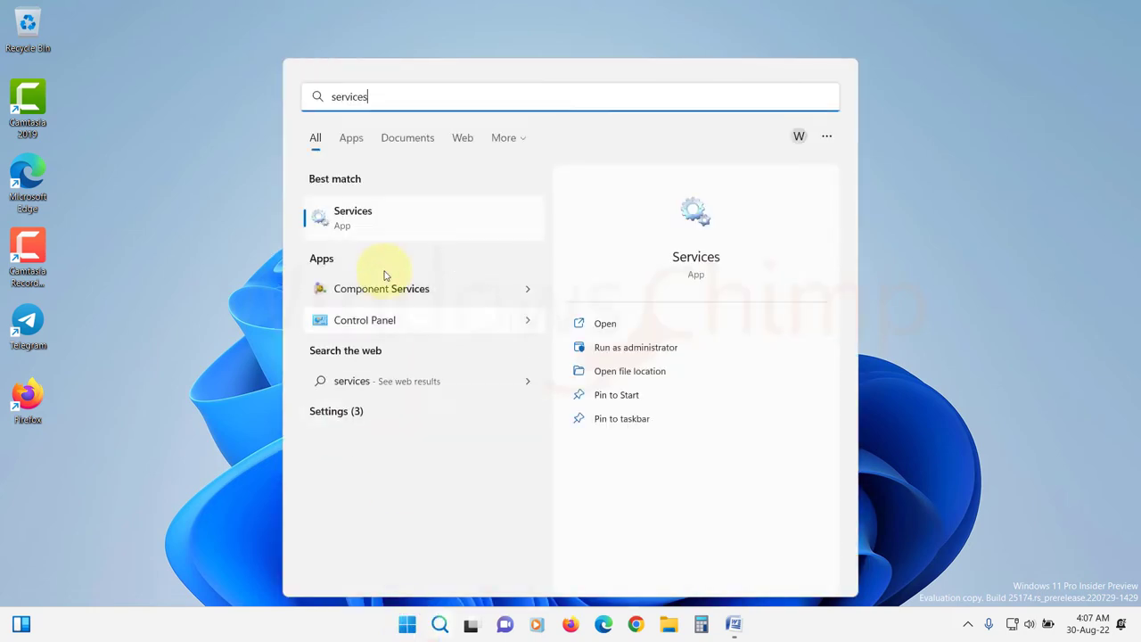
click(384, 229)
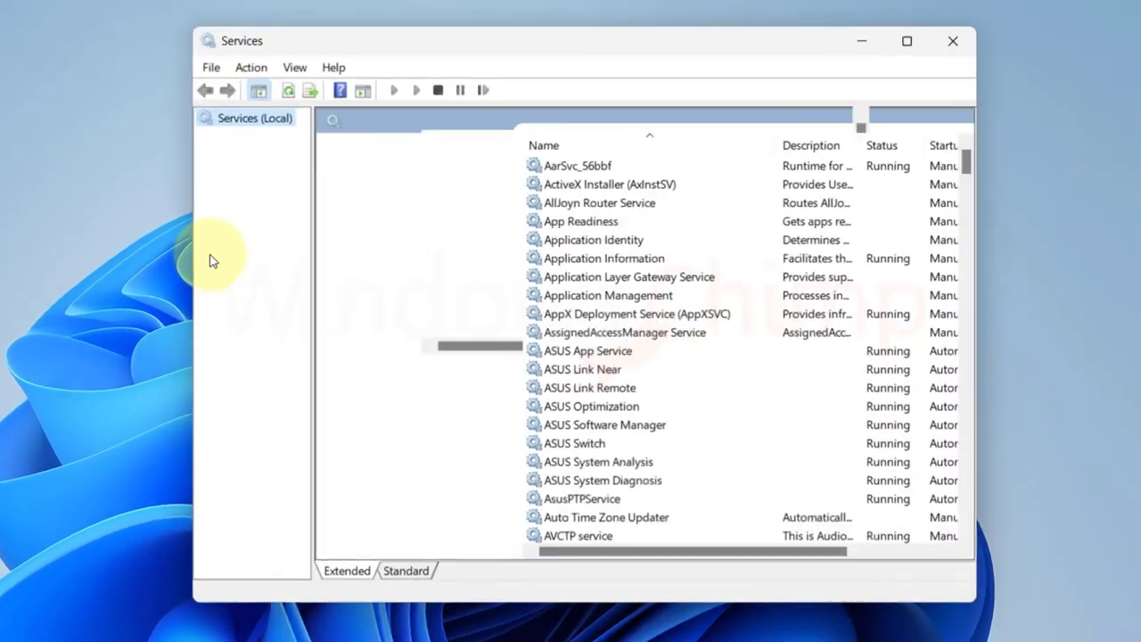
click(609, 350)
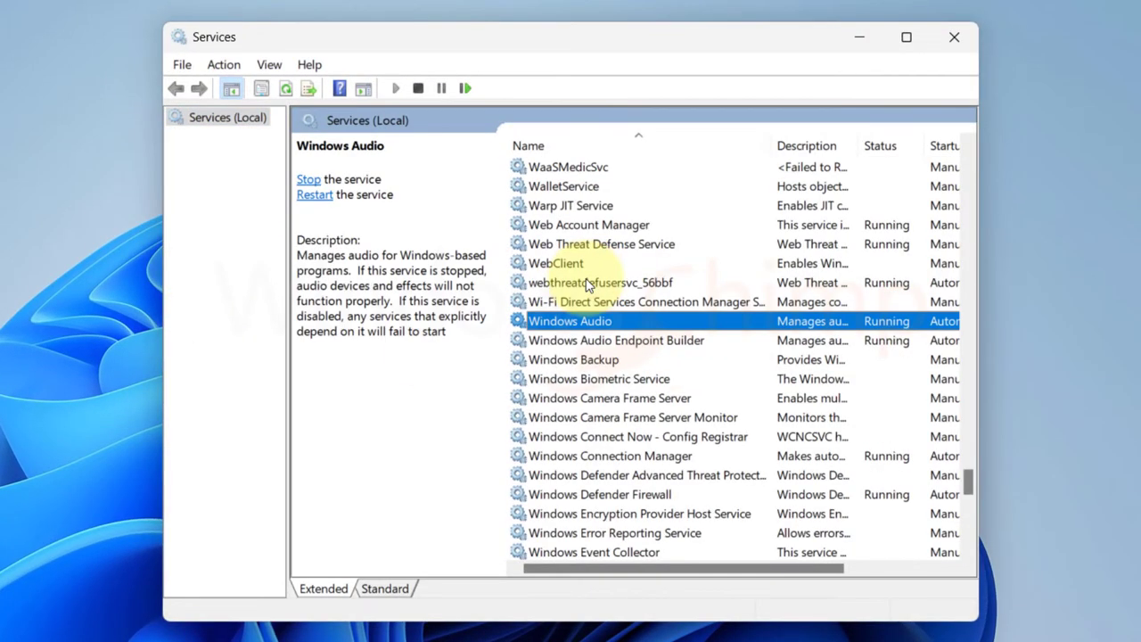
scroll(571, 401, down, 12)
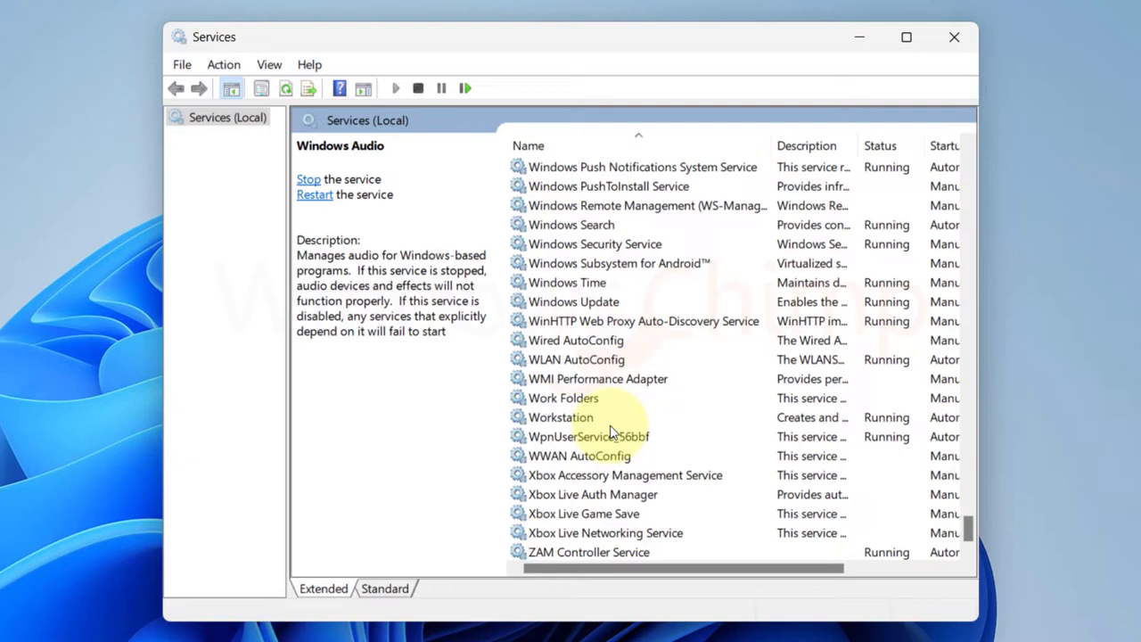
scroll(598, 357, up, 1)
Restart the Windows Time service, then sync the clock with the time server again.
click(591, 346)
right_click(606, 345)
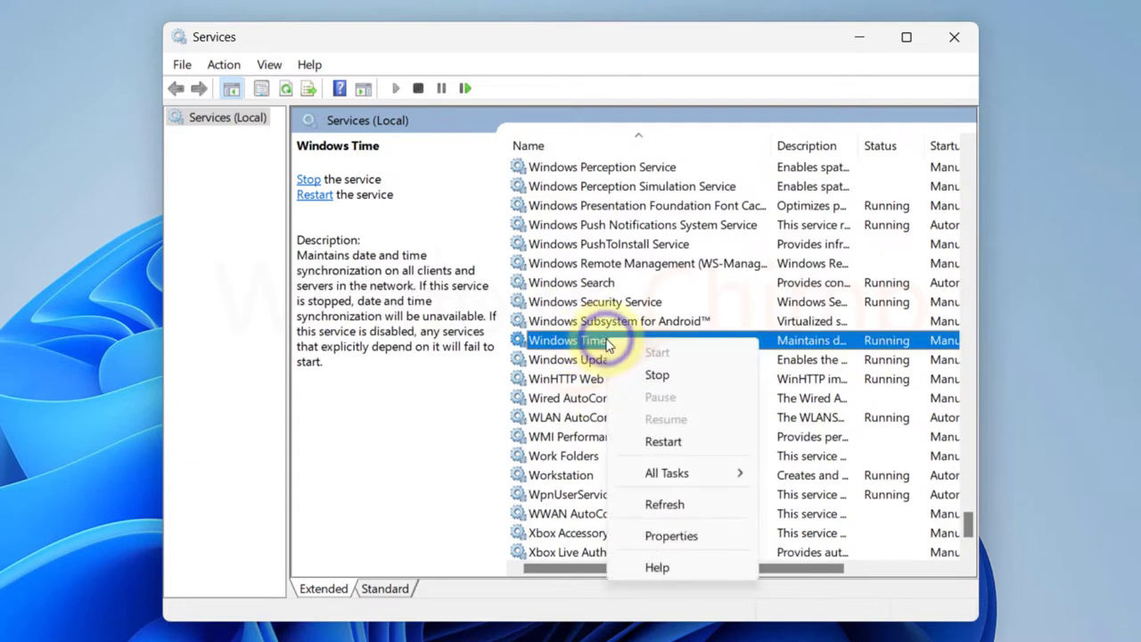
click(664, 443)
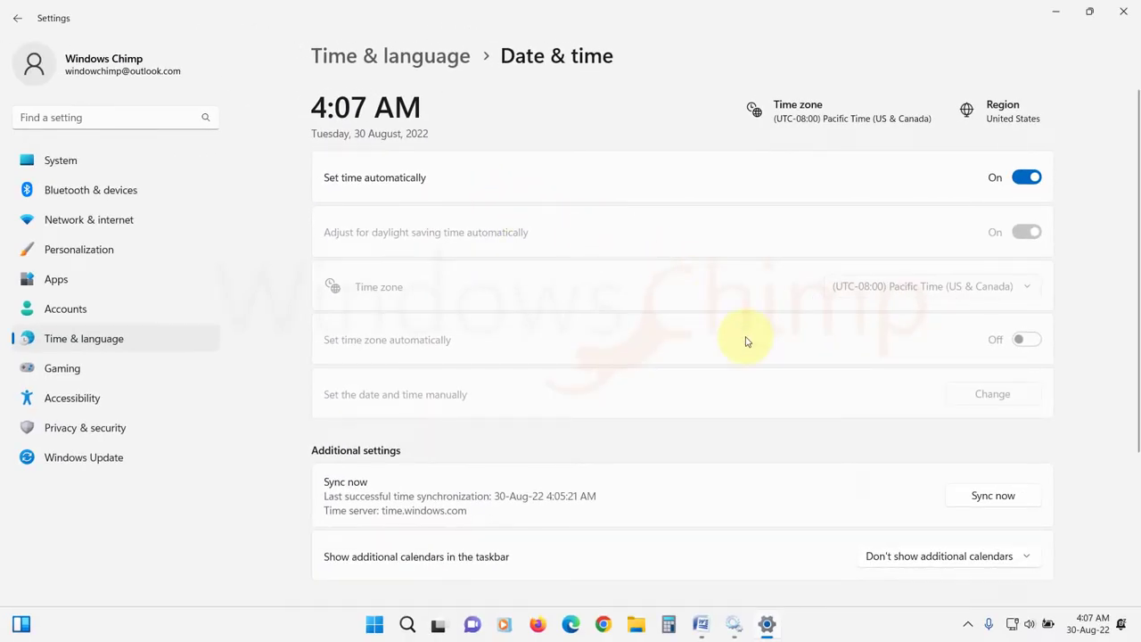
scroll(746, 339, down, 3)
click(1014, 337)
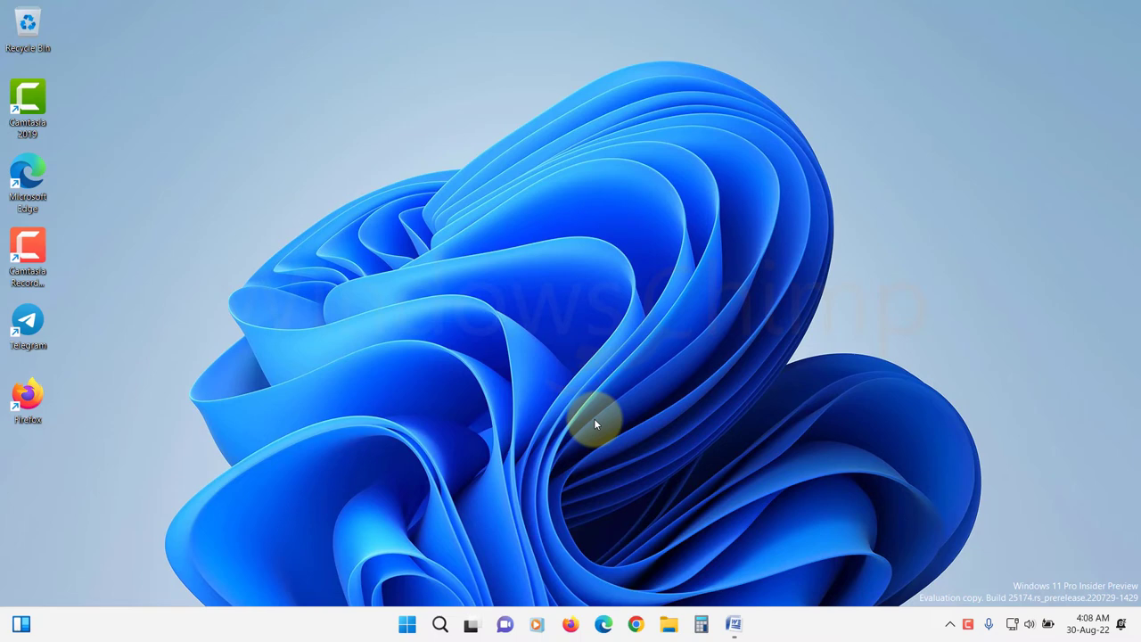
Search 'cmd' and run Command Prompt as administrator, approving the permission prompt.
click(411, 623)
text(cmd)
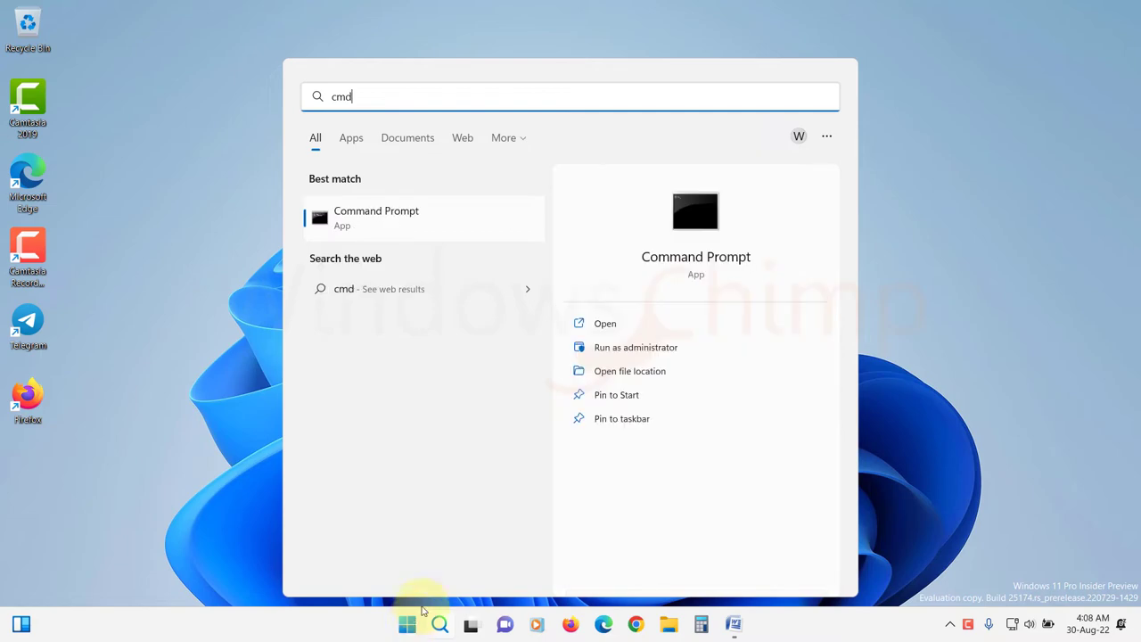
right_click(424, 224)
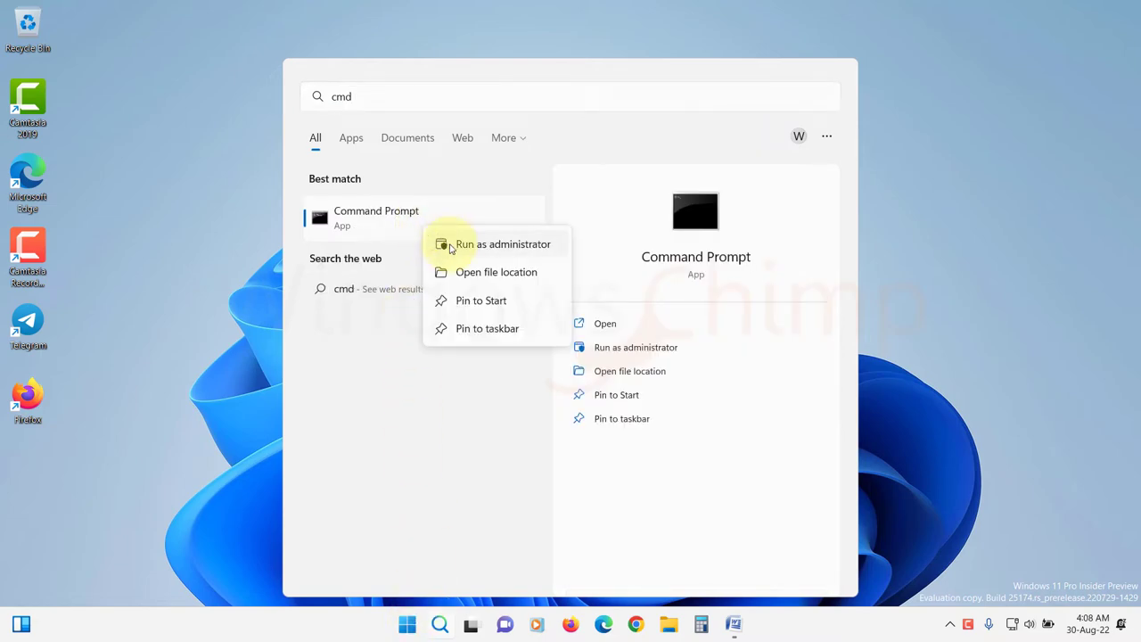
click(451, 246)
click(491, 432)
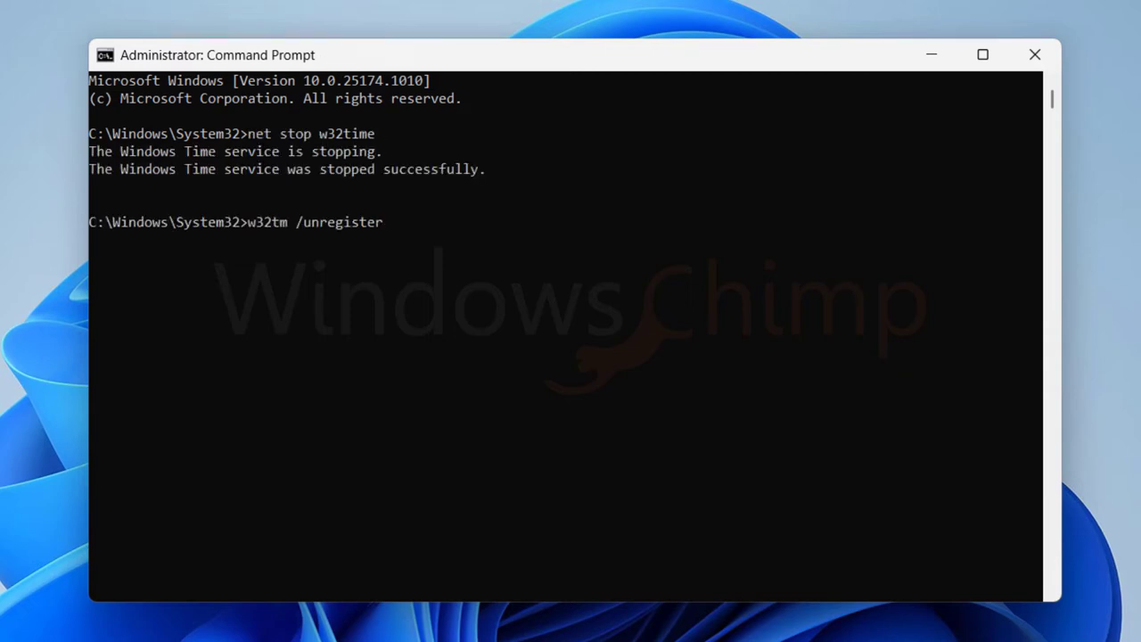
Run w32tm /unregister, w32tm /register and net start w32time to reset the time service.
key(Return)
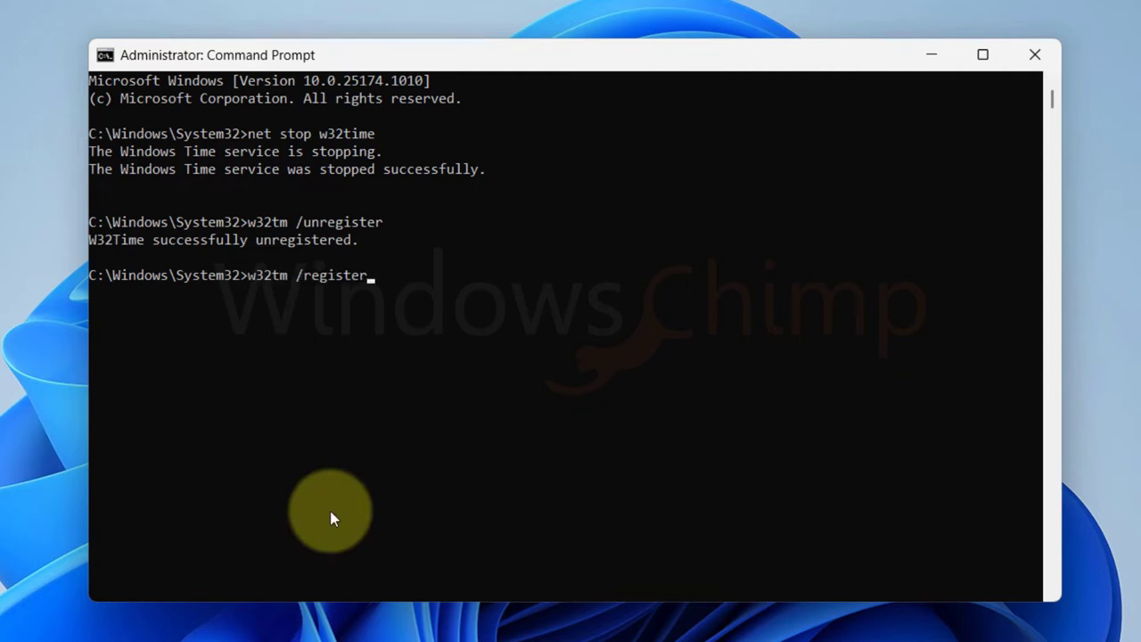
key(Return)
text(net start w32time)
key(Return)
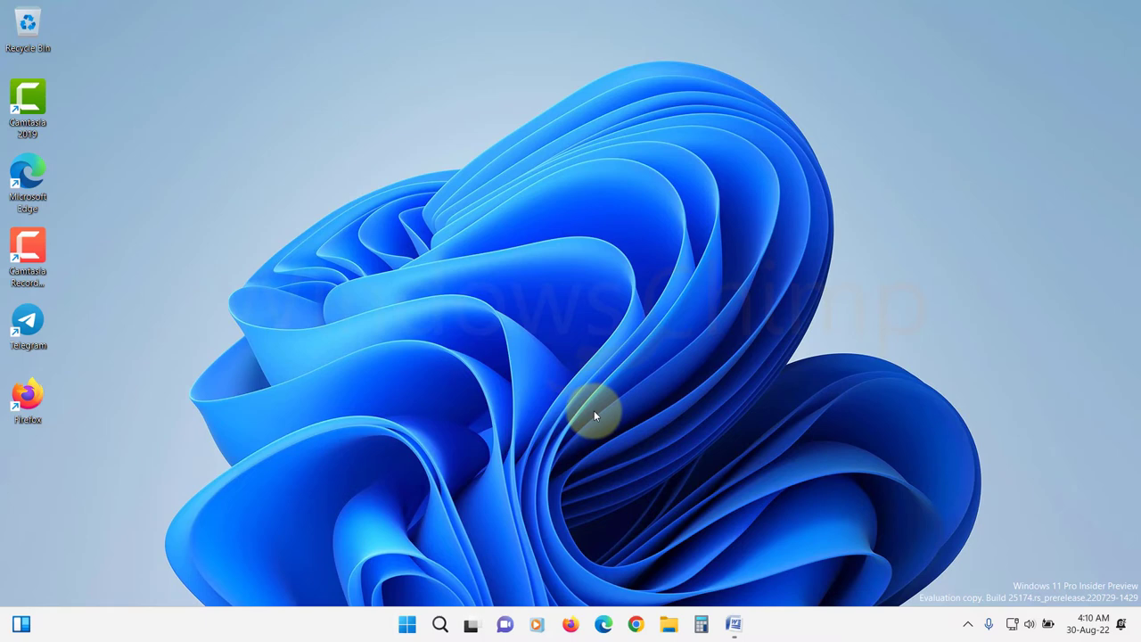
From Settings > Time & language > Date & time, open the classic Date and Time dialog.
click(408, 625)
click(607, 189)
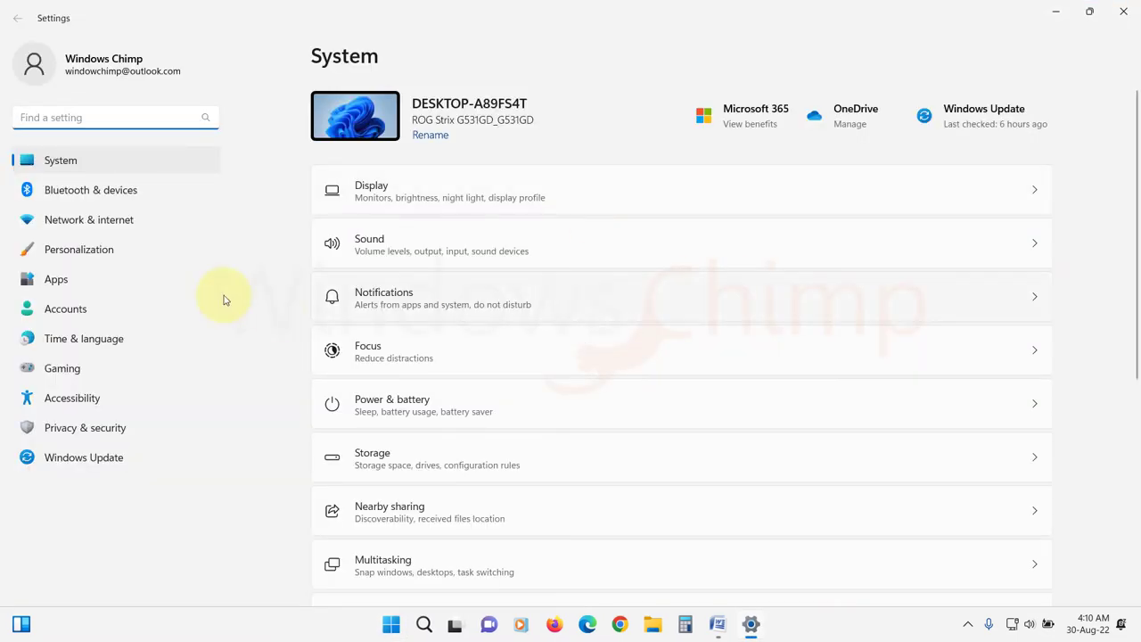
click(104, 339)
click(512, 184)
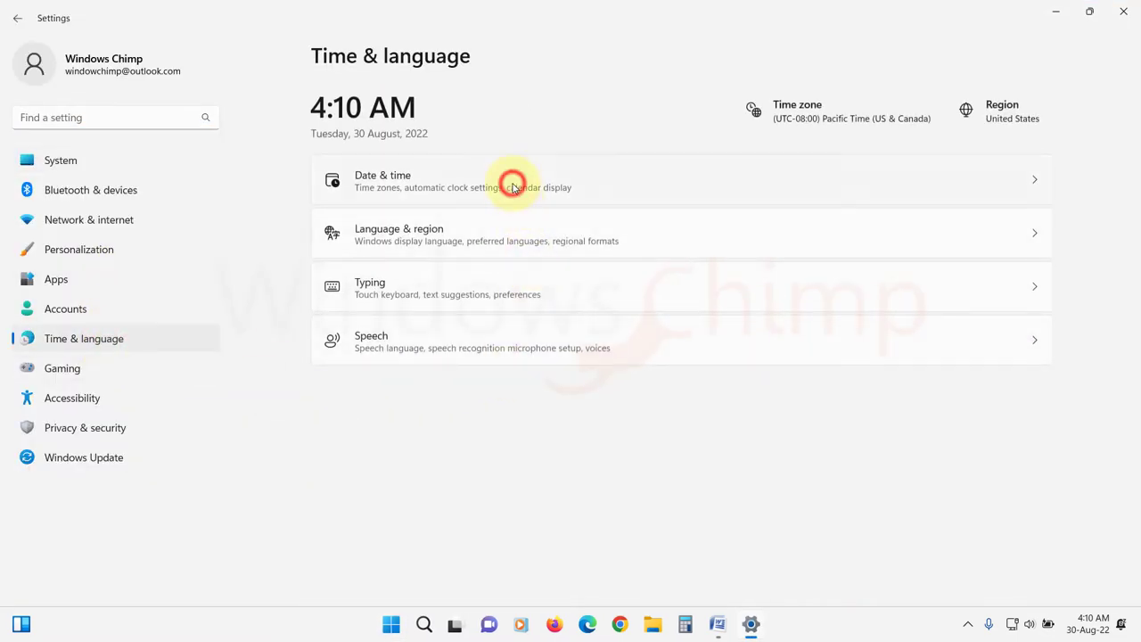
scroll(548, 272, down, 1)
scroll(549, 272, down, 3)
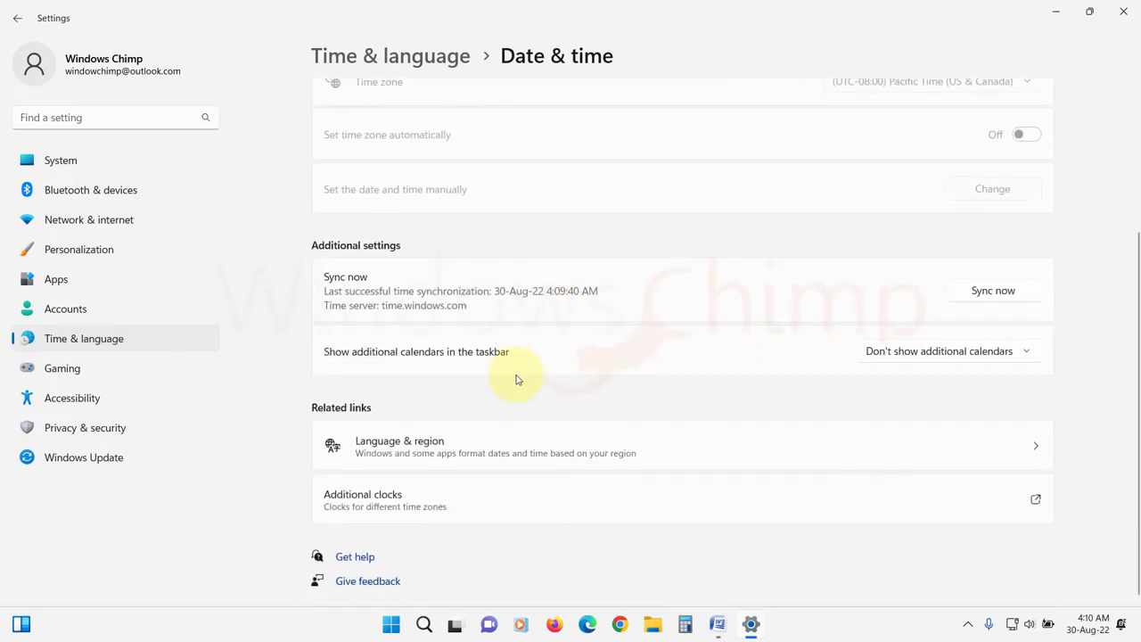
click(463, 511)
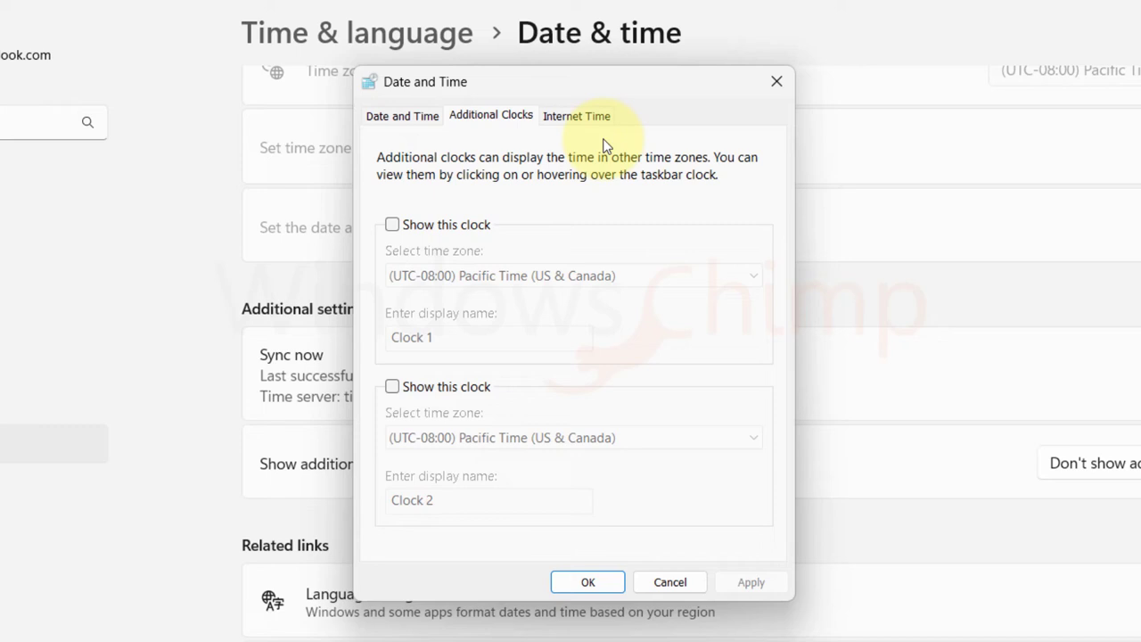
In Internet Time settings, keep time.windows.com, update now, and confirm.
click(589, 116)
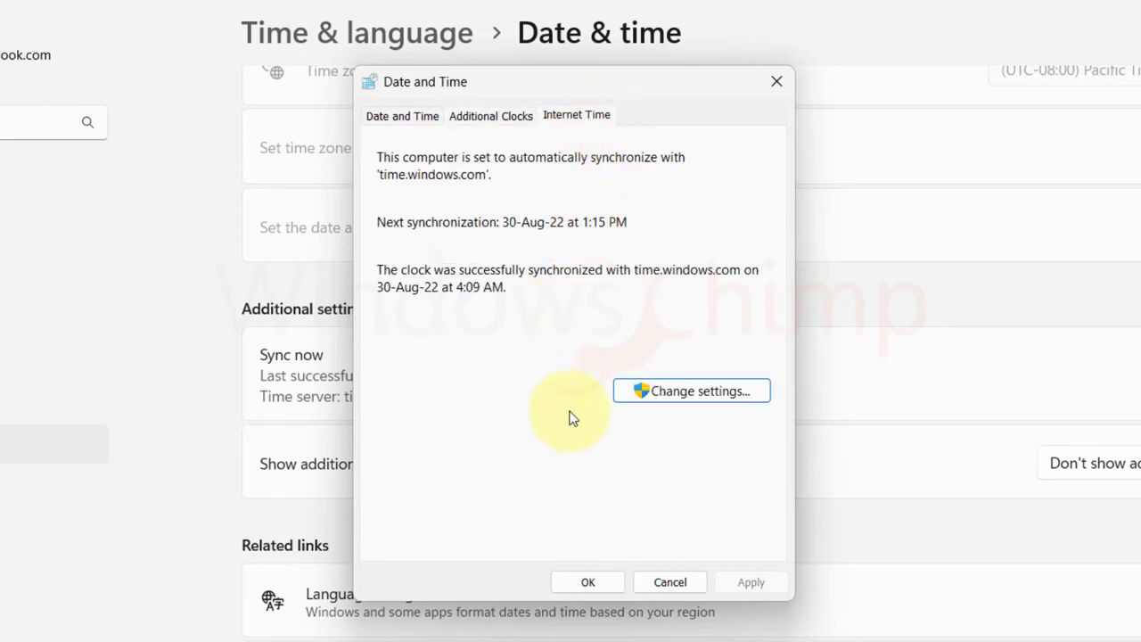
click(698, 391)
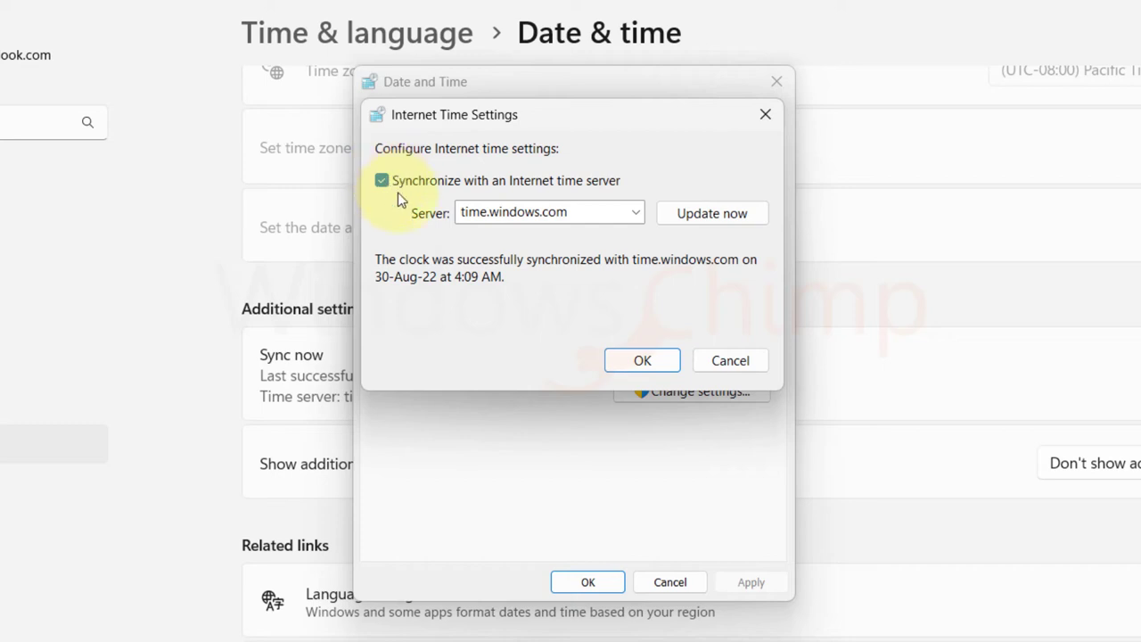
click(636, 214)
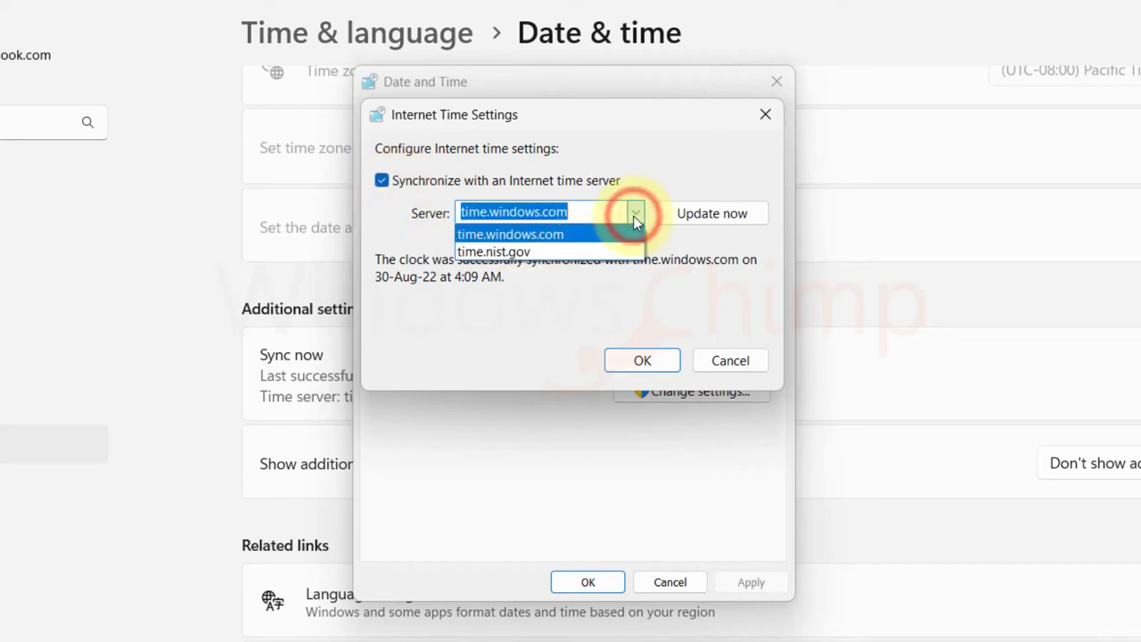
click(566, 235)
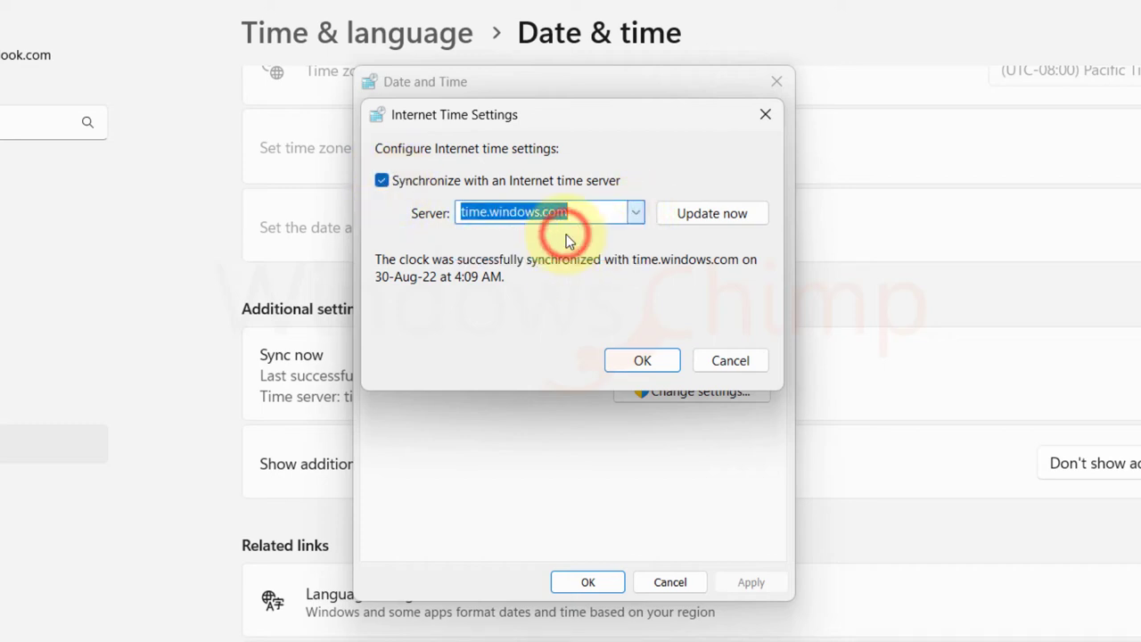
click(711, 212)
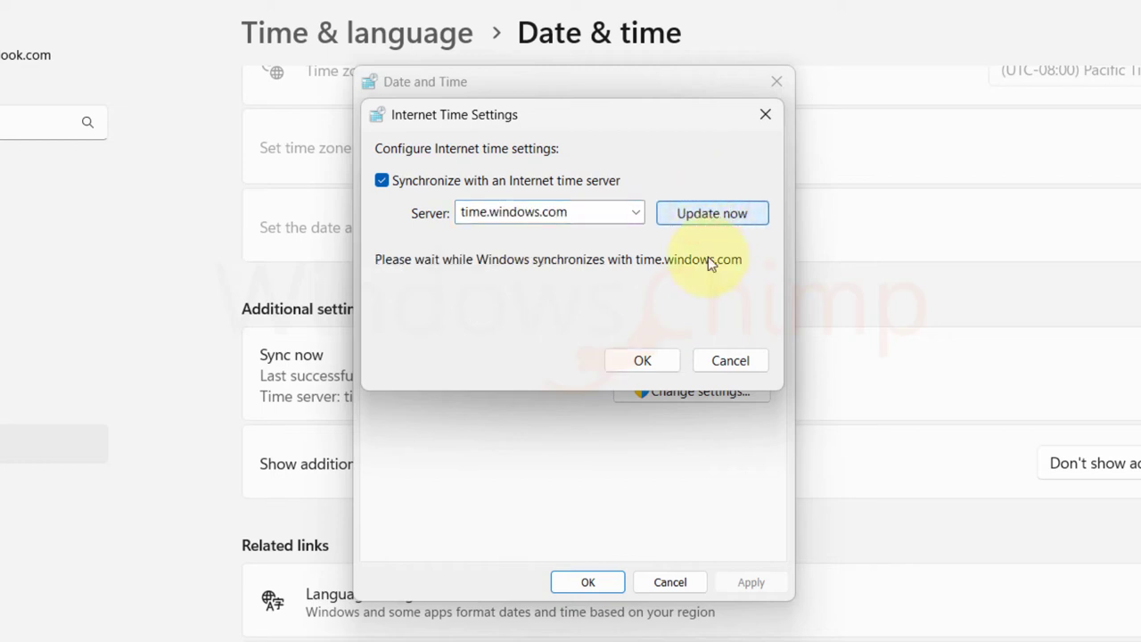
click(643, 360)
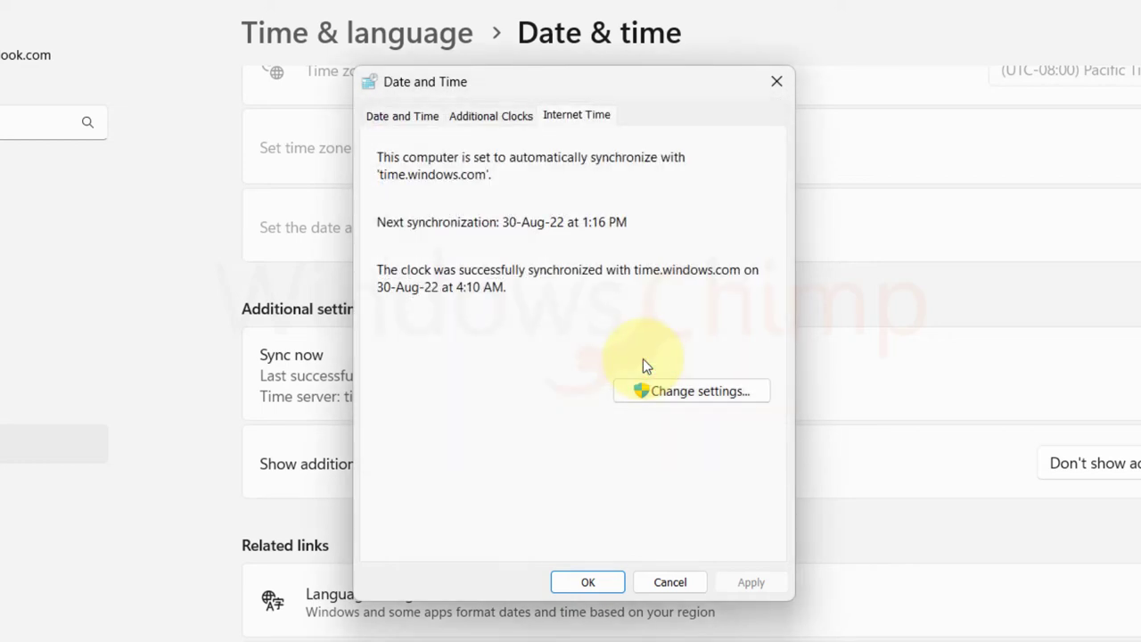
Change the internet time server to time.nist.gov and update the clock with it.
click(675, 391)
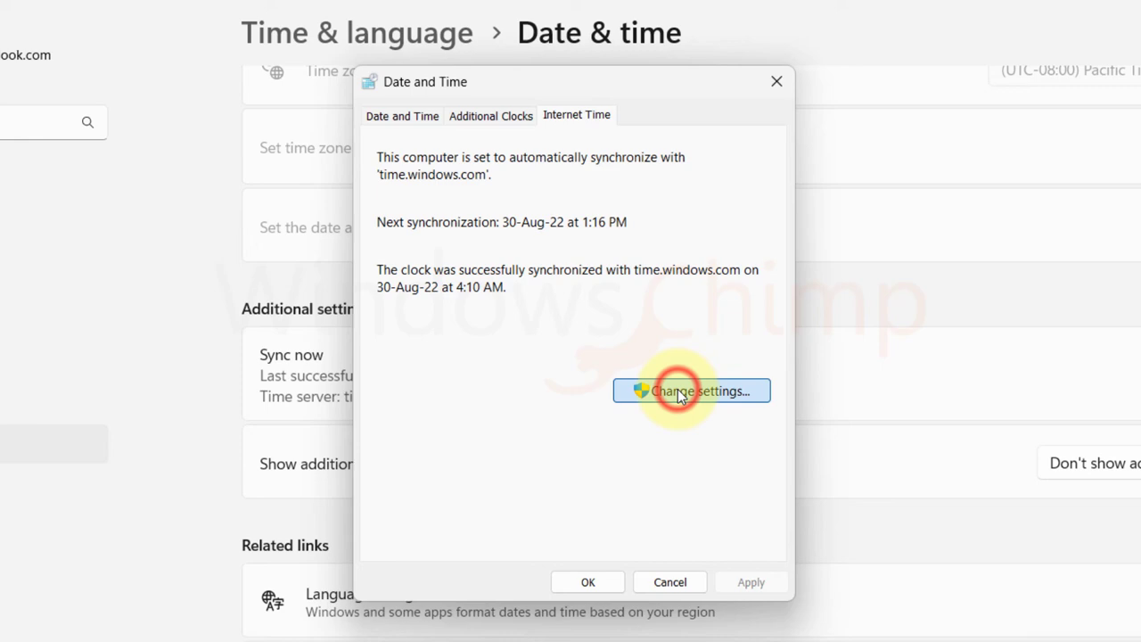
click(635, 214)
click(535, 252)
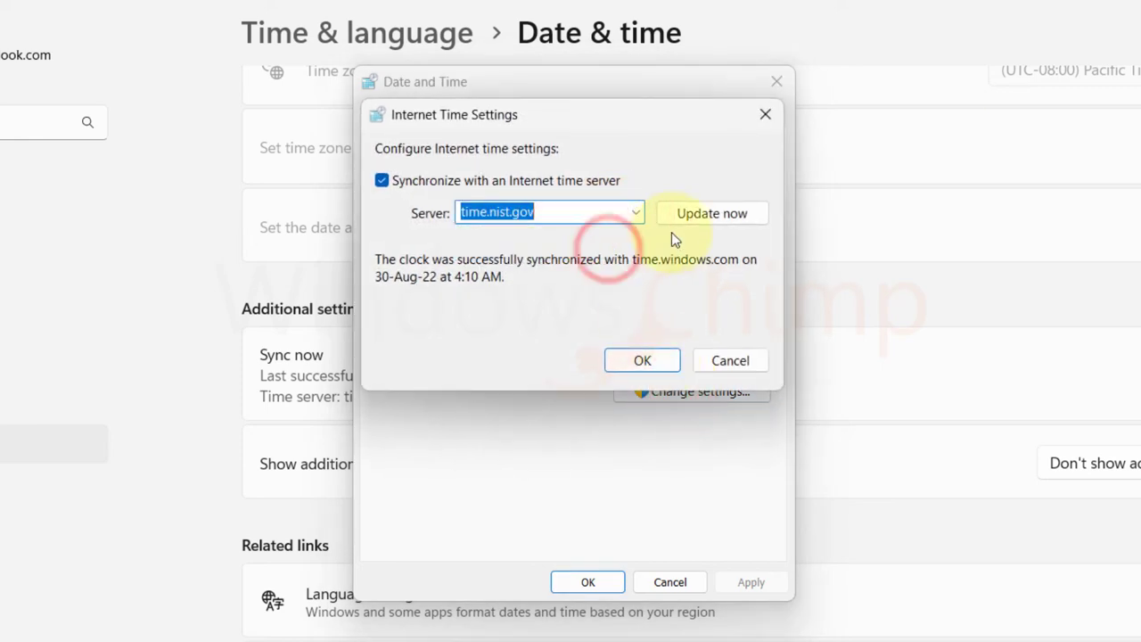
click(698, 228)
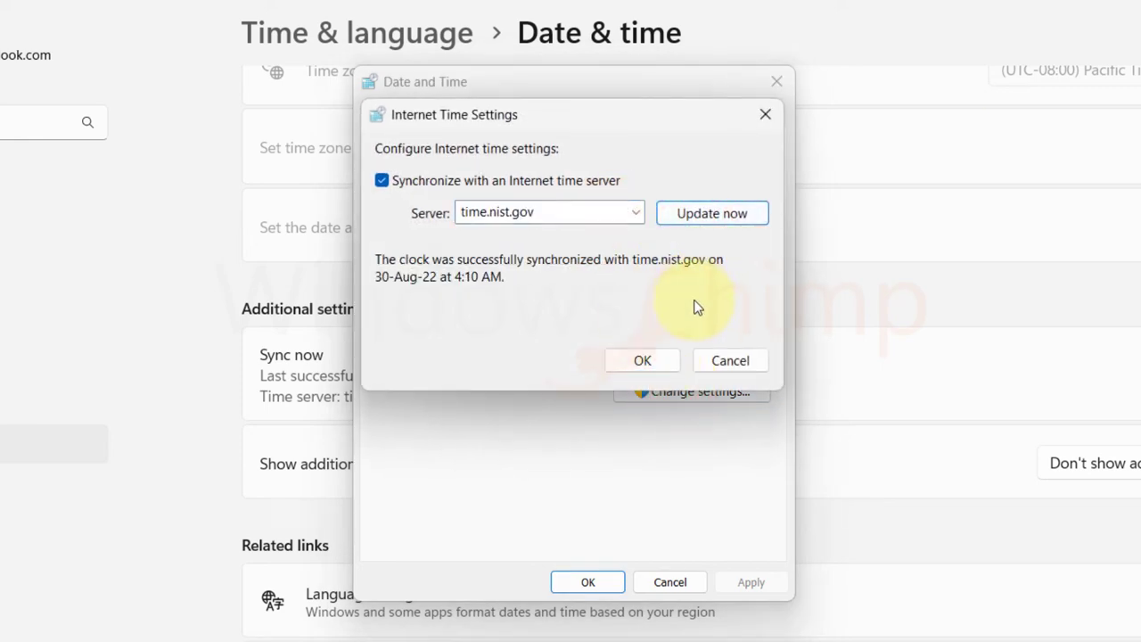